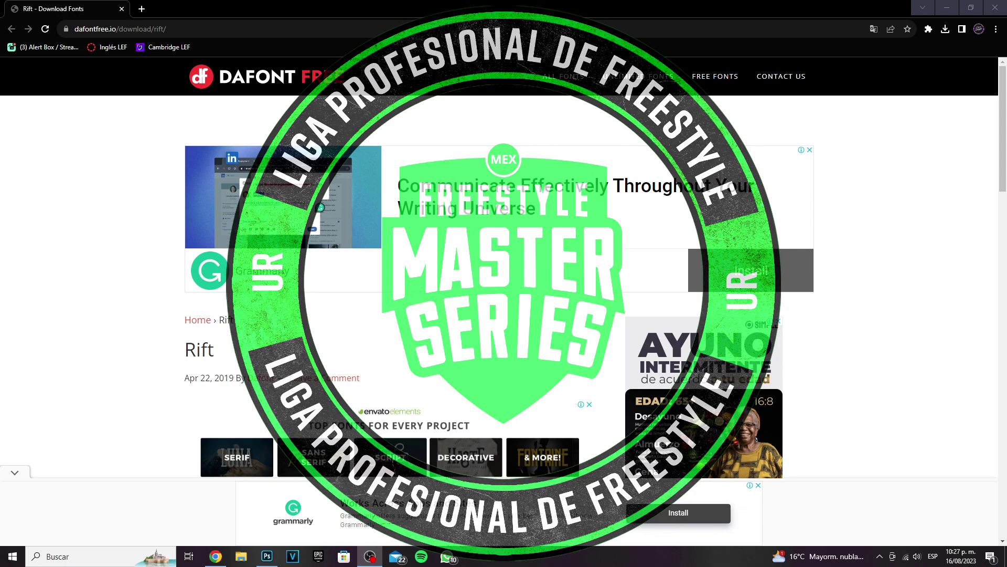
Review the Rift font page down to the rift-2.zip download.
{"action": "scroll", "coordinate": [924, 310], "scroll_direction": "down", "scroll_amount": 5}
{"action": "scroll", "coordinate": [695, 303], "scroll_direction": "up", "scroll_amount": 5}
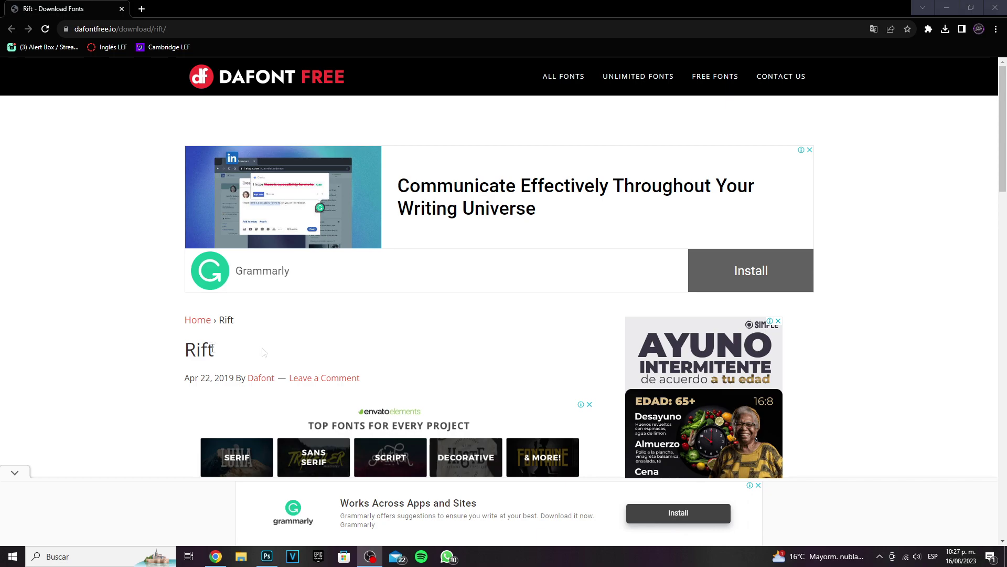
{"action": "scroll", "coordinate": [348, 353], "scroll_direction": "down", "scroll_amount": 5}
{"action": "scroll", "coordinate": [514, 308], "scroll_direction": "down", "scroll_amount": 5}
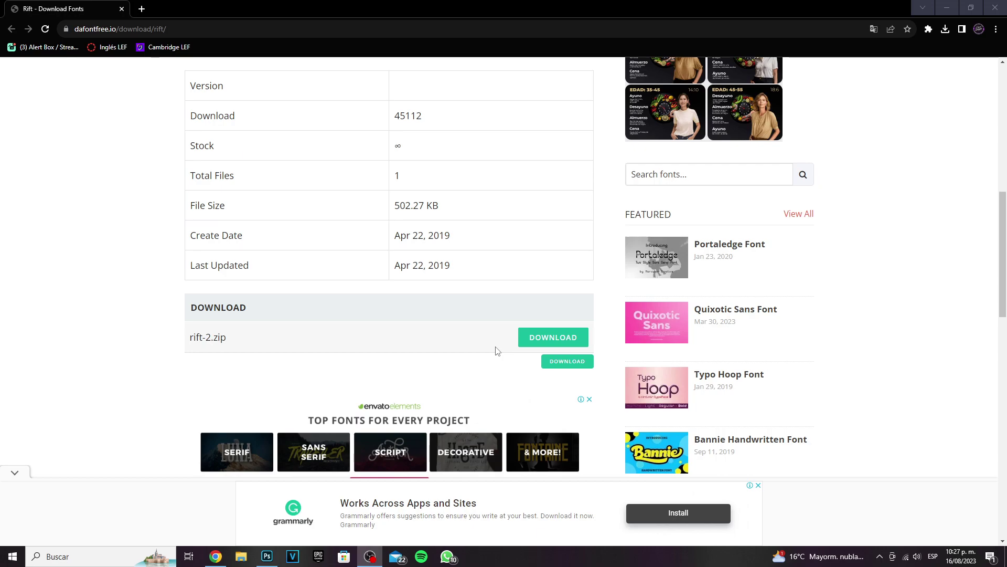
Switch to Photoshop, save Logo Circular FMS.psd, and look over its layer groups from Textura down to Circulo.
{"action": "left_click", "coordinate": [265, 559]}
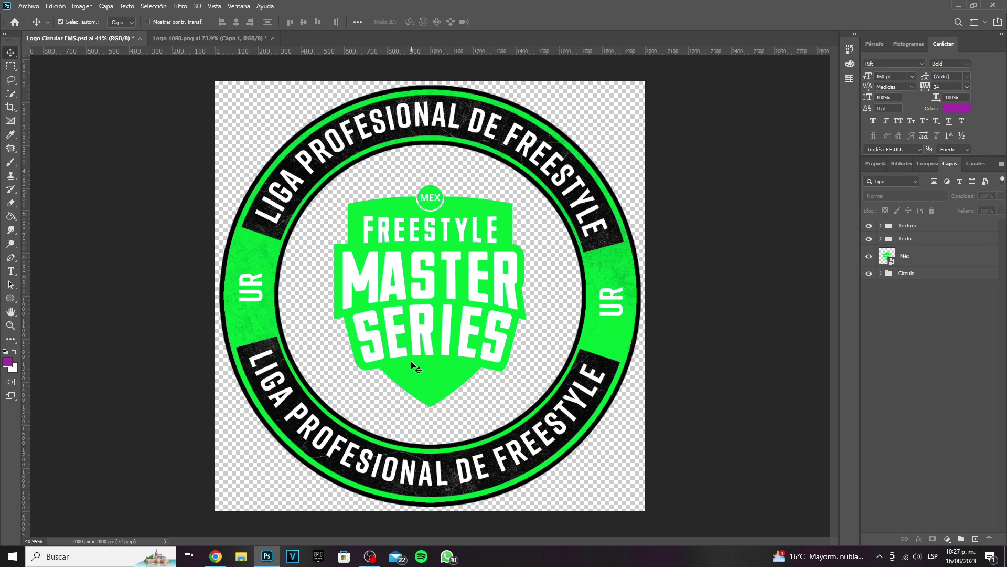
{"action": "key", "text": "ctrl+s"}
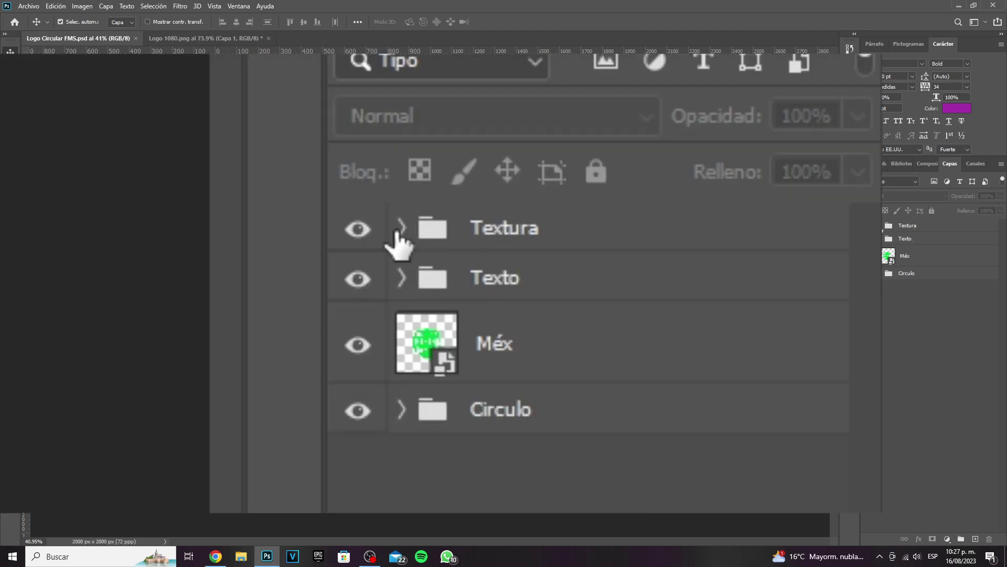
{"action": "left_click", "coordinate": [880, 225]}
{"action": "left_click", "coordinate": [880, 226]}
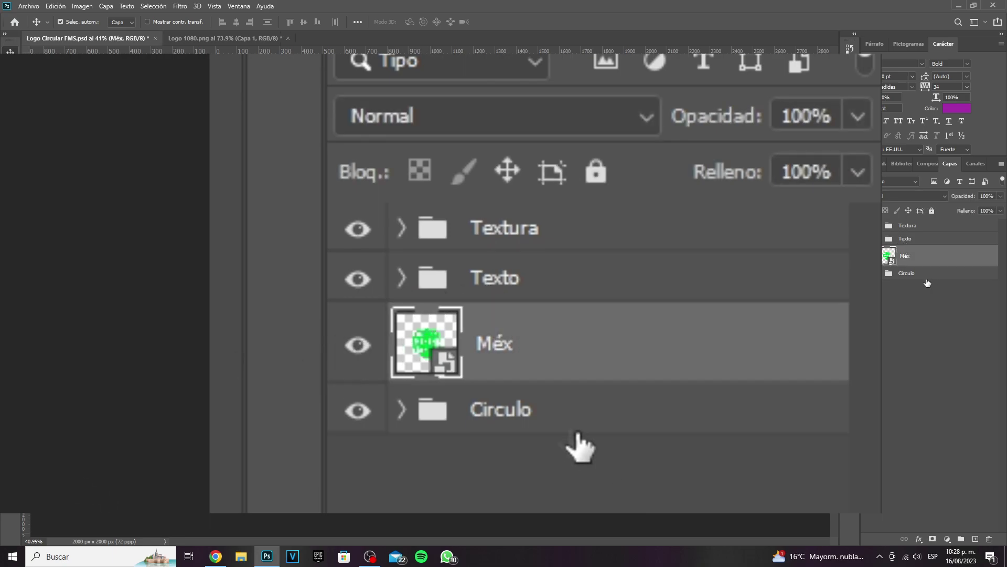
{"action": "left_click", "coordinate": [919, 275]}
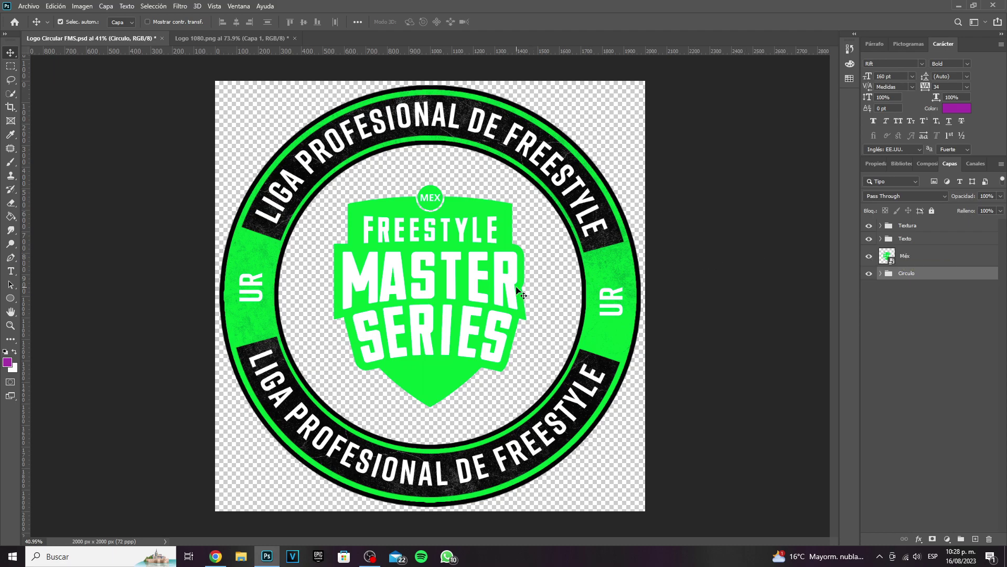
Replace the central Méx logo layer with the Checo Designs logo copied from Logo 1080.png.
{"action": "left_click", "coordinate": [886, 256]}
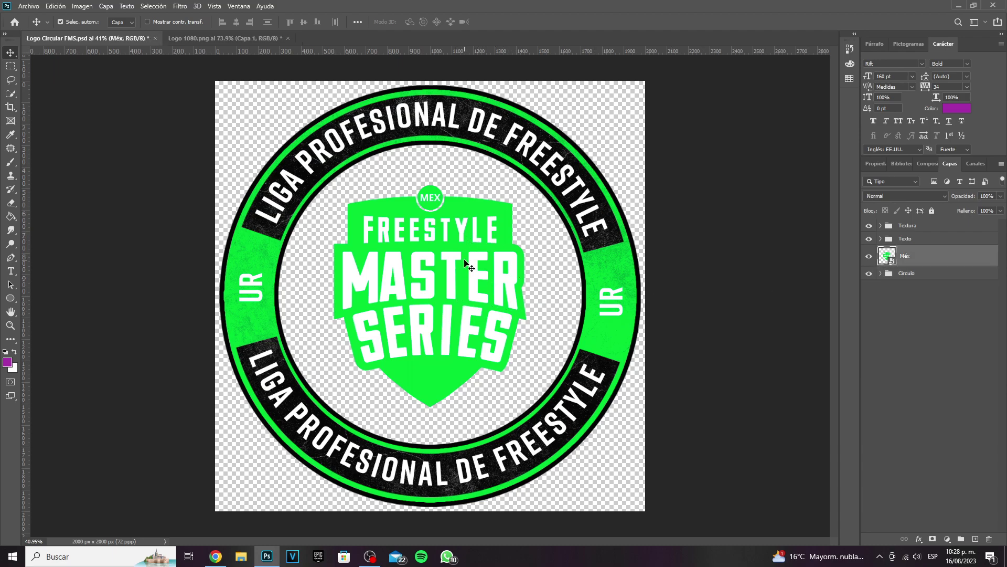
{"action": "key", "text": "Delete"}
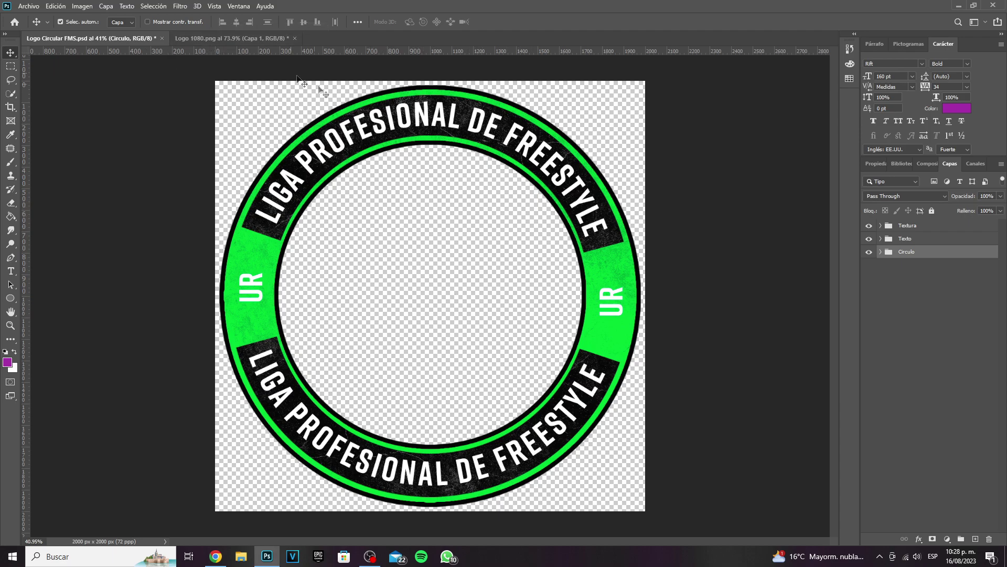
{"action": "left_click", "coordinate": [229, 39]}
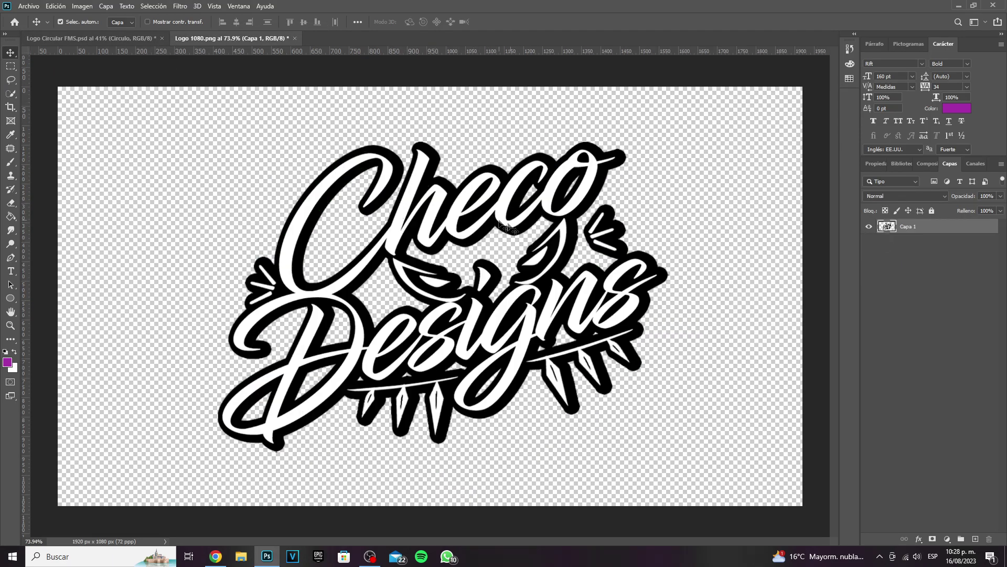
{"action": "left_click_drag", "start_coordinate": [479, 223], "coordinate": [474, 222]}
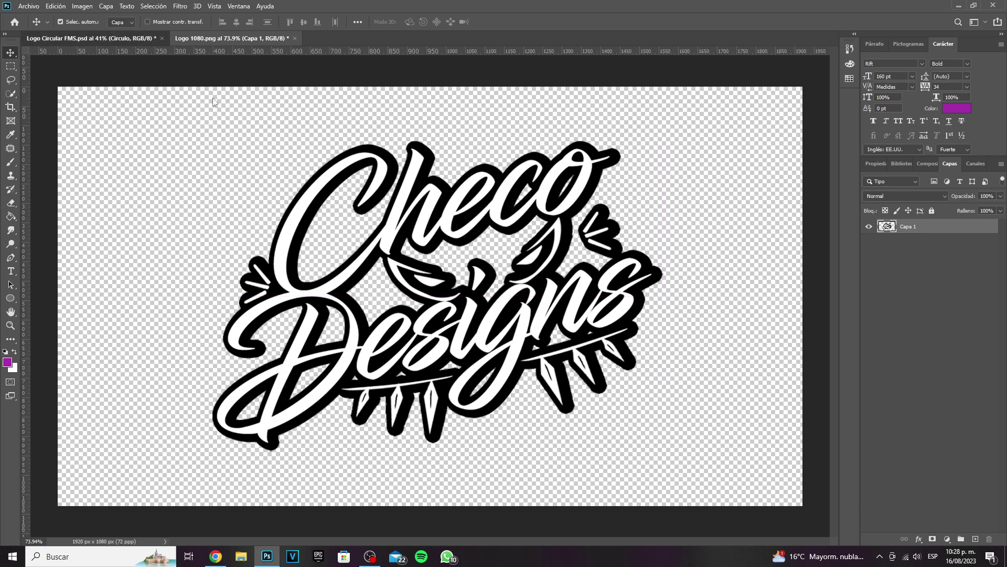
{"action": "key", "text": "ctrl+Tab"}
{"action": "key", "text": "ctrl+v"}
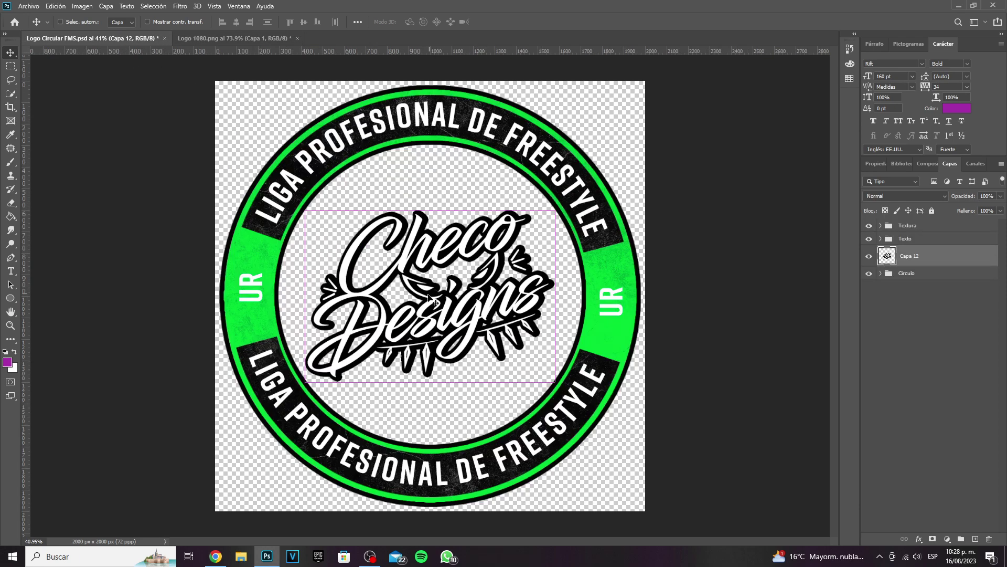
Transform the Checo Designs logo, moving it slightly upward inside the ring to about X 1000.5, Y 959 px.
{"action": "key", "text": "ctrl+t"}
{"action": "left_click_drag", "start_coordinate": [438, 310], "coordinate": [437, 304]}
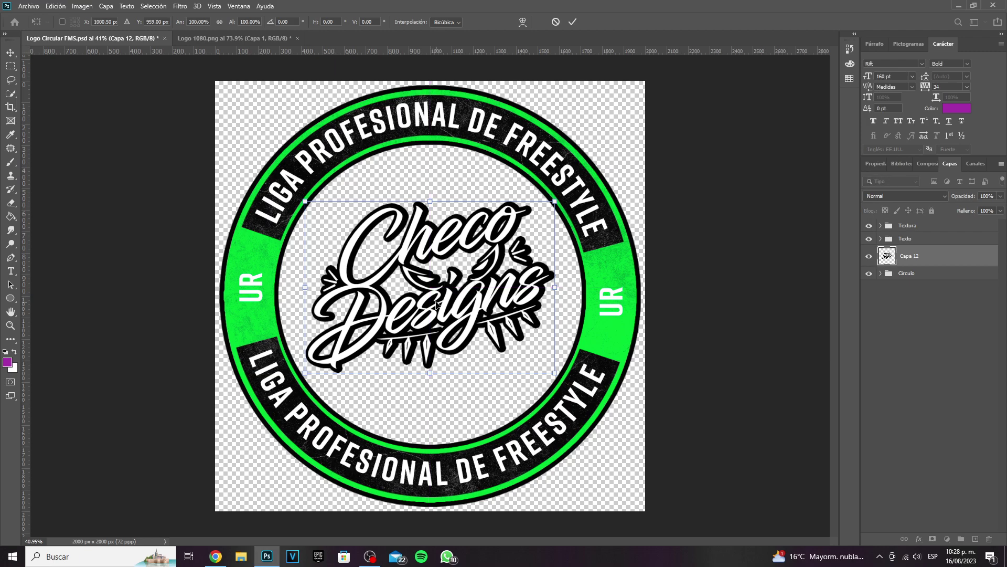
{"action": "key", "text": "Return"}
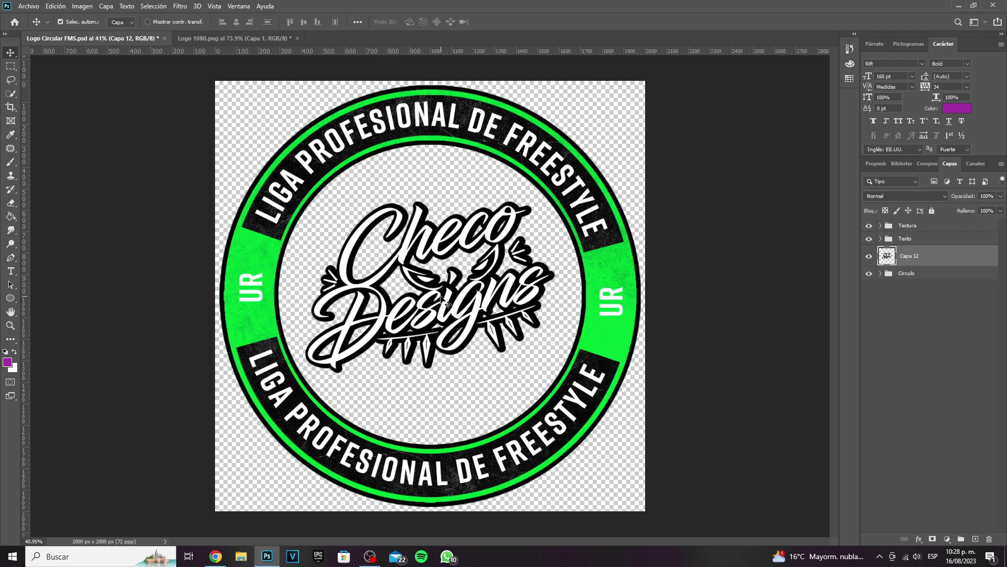
Replace the curved text on the ring's upper arc with "PLANTILLAS DE BATALAS EN PSD".
{"action": "left_click", "coordinate": [10, 270]}
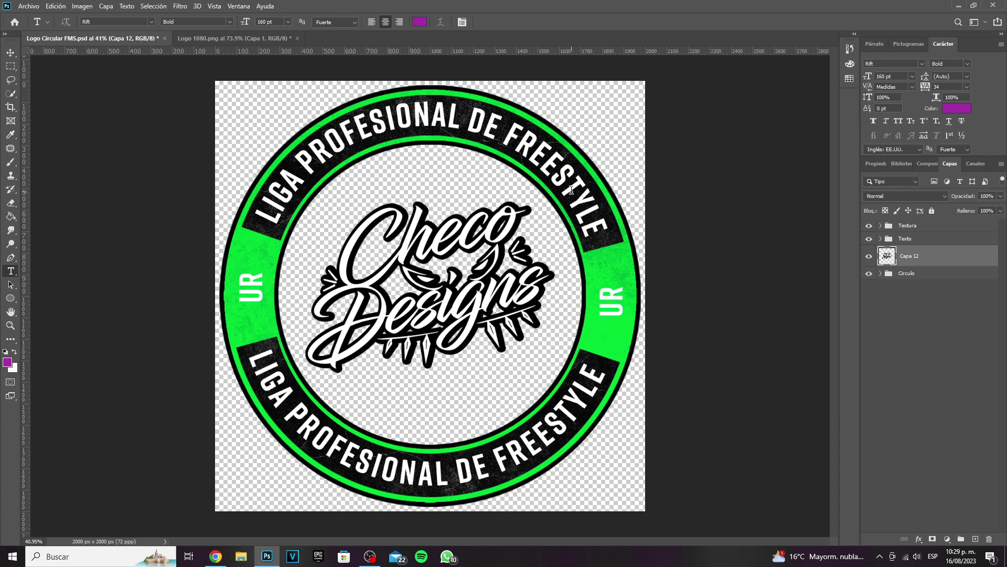
{"action": "left_click", "coordinate": [601, 226]}
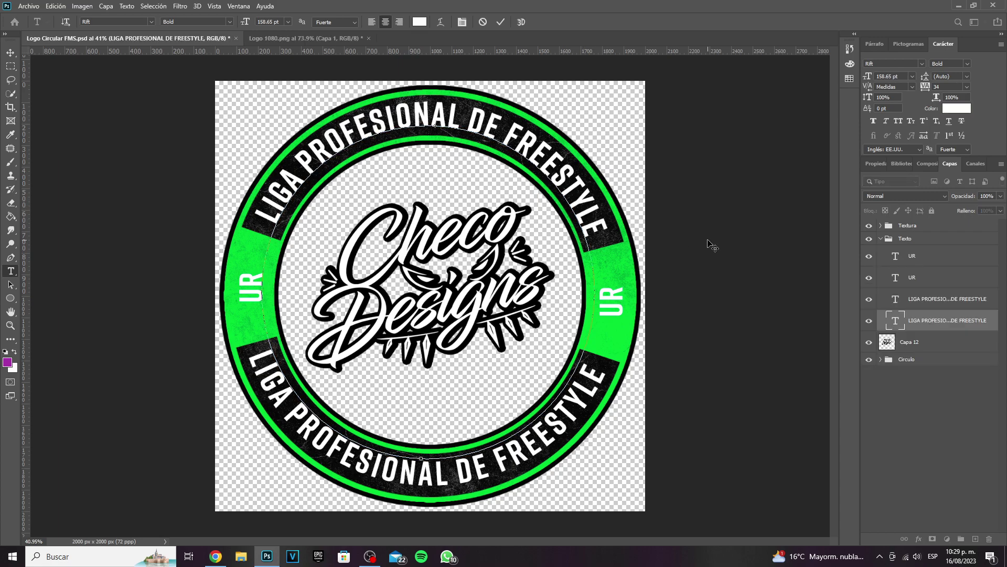
{"action": "key", "text": "BackSpace"}
{"action": "key", "text": "BackSpace"}
{"action": "key", "text": "BackSpace"}
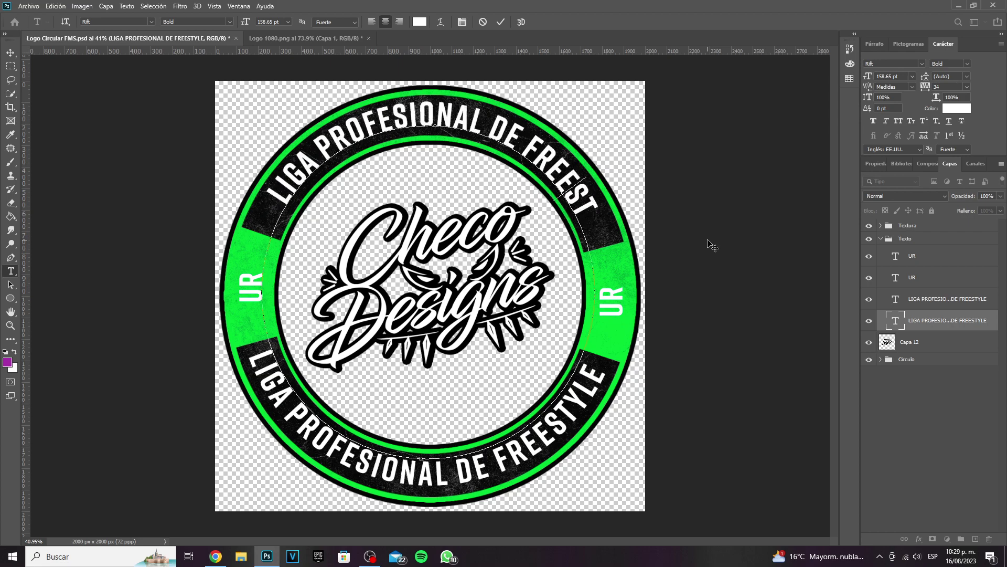
{"action": "key", "text": "Left"}
{"action": "key", "text": "Left"}
{"action": "key", "text": "Left"}
{"action": "key", "text": "Left"}
{"action": "key", "text": "Left"}
{"action": "key", "text": "Left"}
{"action": "key", "text": "Left"}
{"action": "key", "text": "Left"}
{"action": "key", "text": "Left"}
{"action": "key", "text": "Left"}
{"action": "key", "text": "Left"}
{"action": "key", "text": "Left"}
{"action": "key", "text": "Left"}
{"action": "key", "text": "ctrl+a"}
{"action": "key", "text": "BackSpace"}
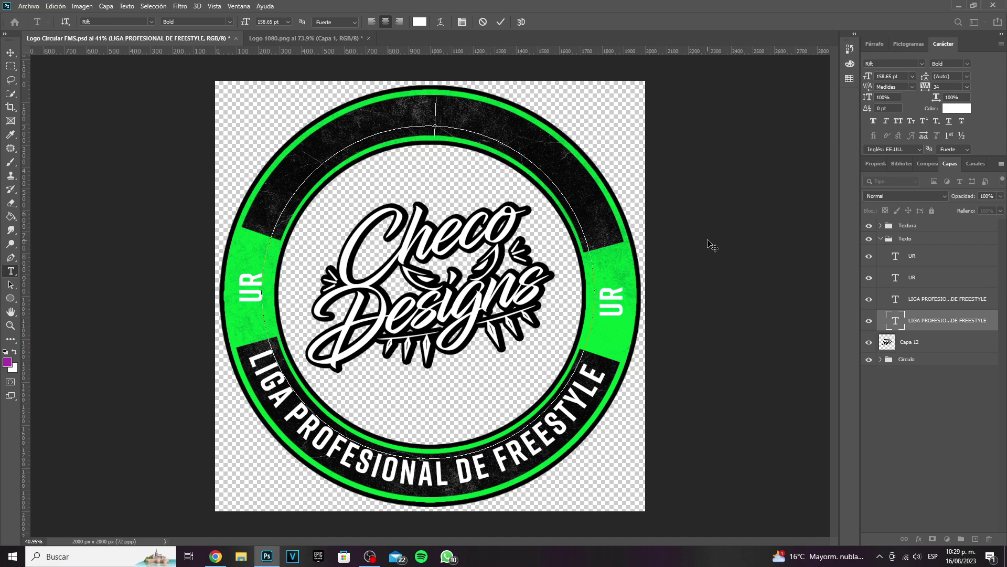
{"action": "type", "text": "PLANTI"}
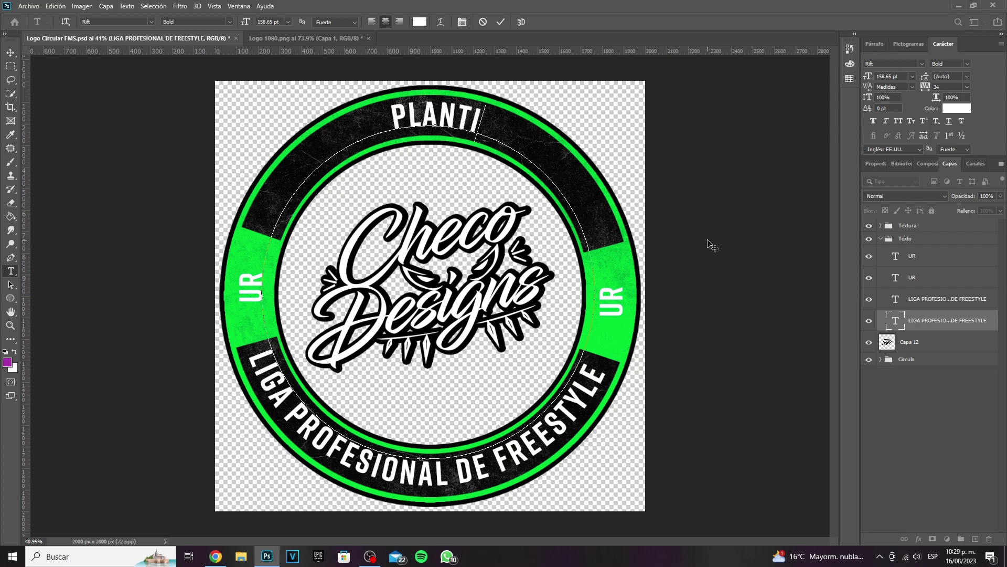
{"action": "type", "text": "LLAS DE BATAL"}
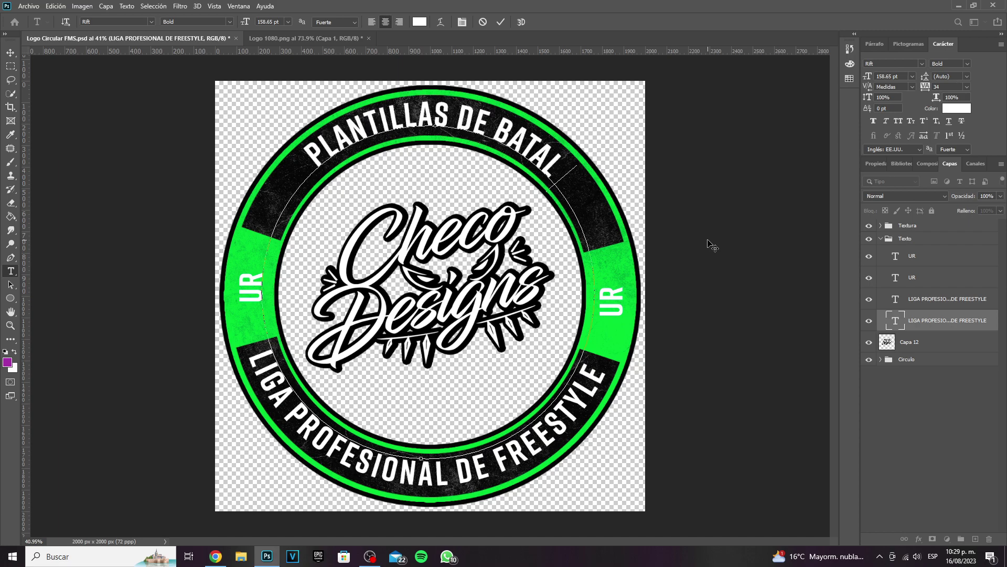
{"action": "type", "text": "AS EN PSD"}
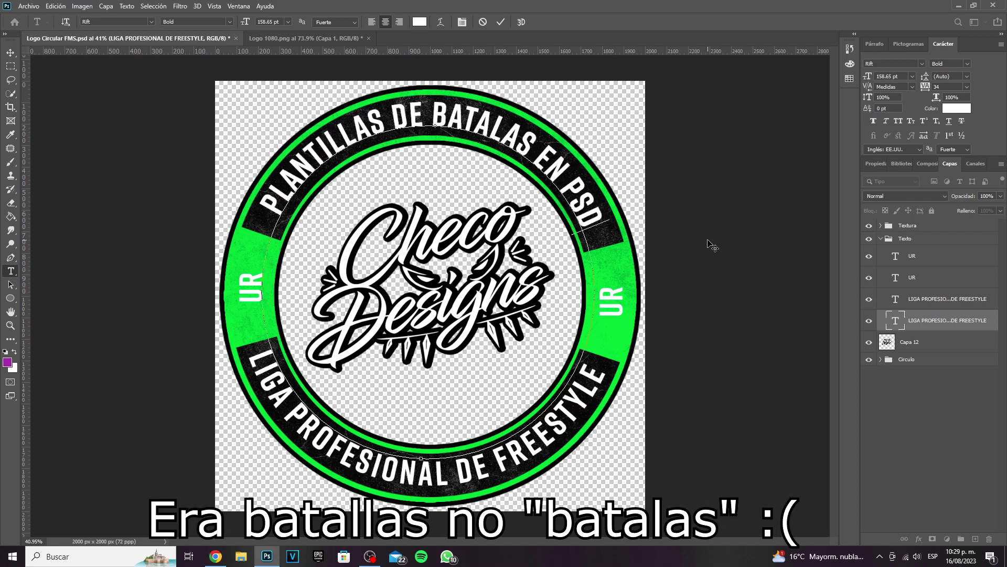
{"action": "left_click", "coordinate": [11, 52]}
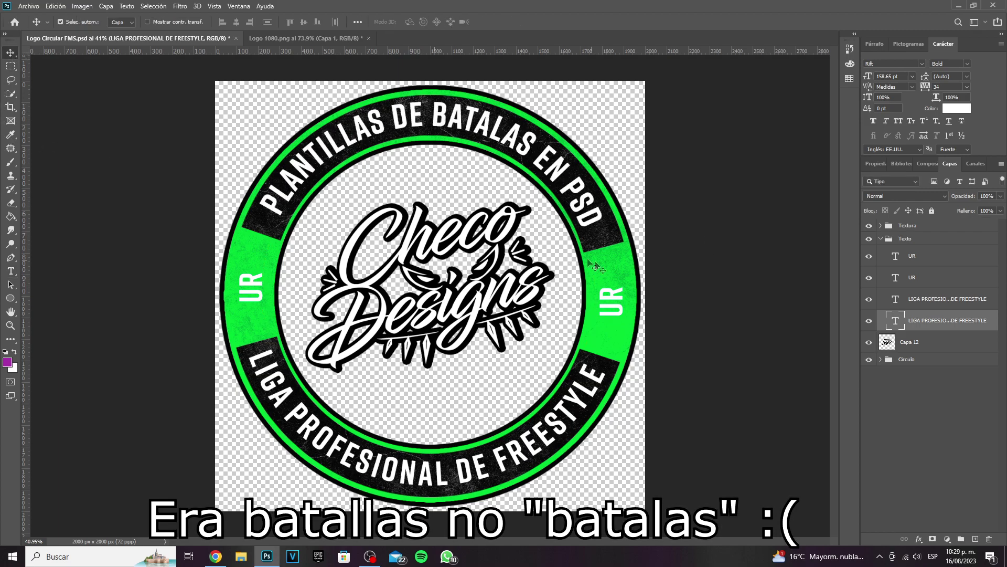
Replace the curved text on the ring's lower arc with "EDICIONES TUTORIALES Y MÁS".
{"action": "left_click", "coordinate": [10, 271]}
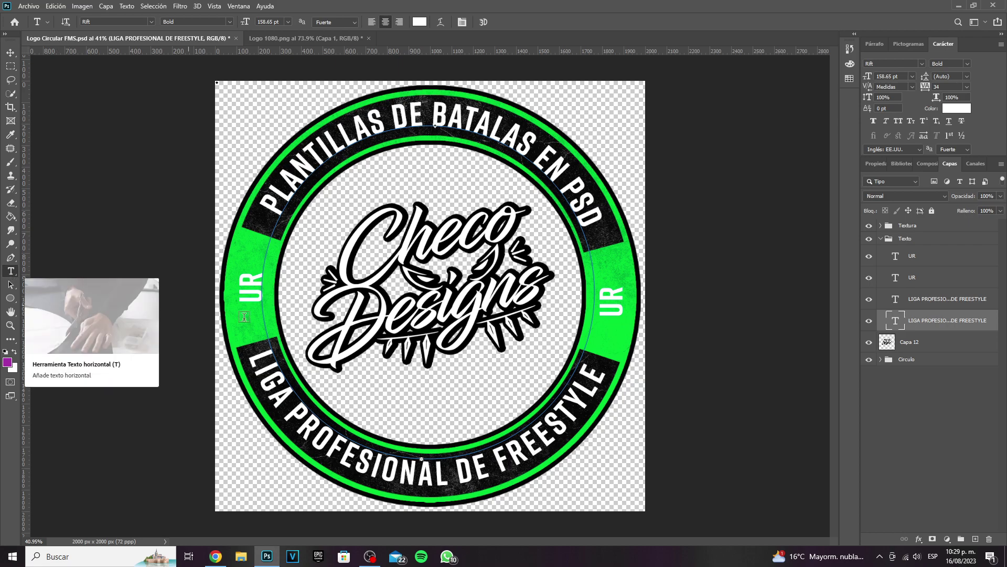
{"action": "left_click", "coordinate": [595, 378]}
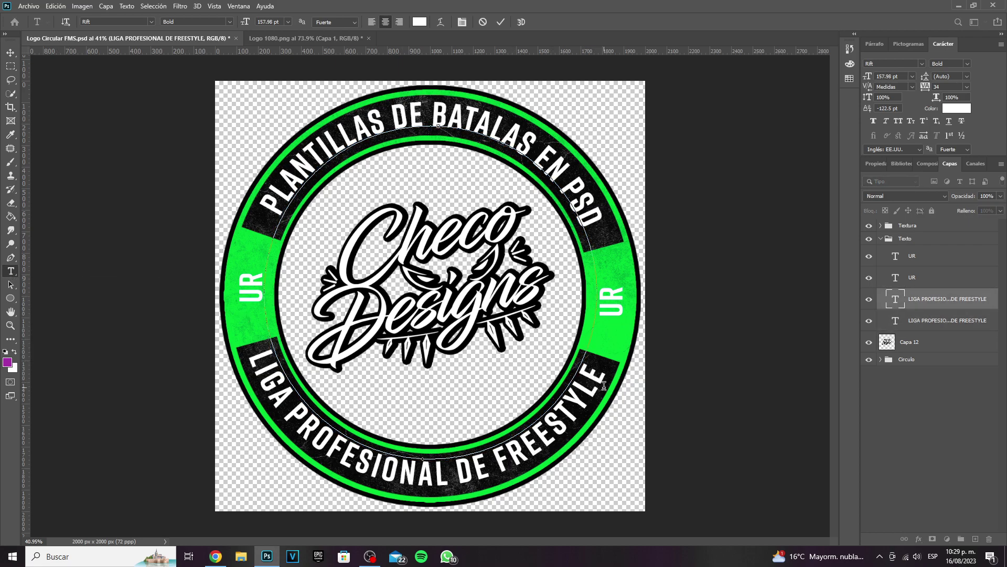
{"action": "key", "text": "BackSpace"}
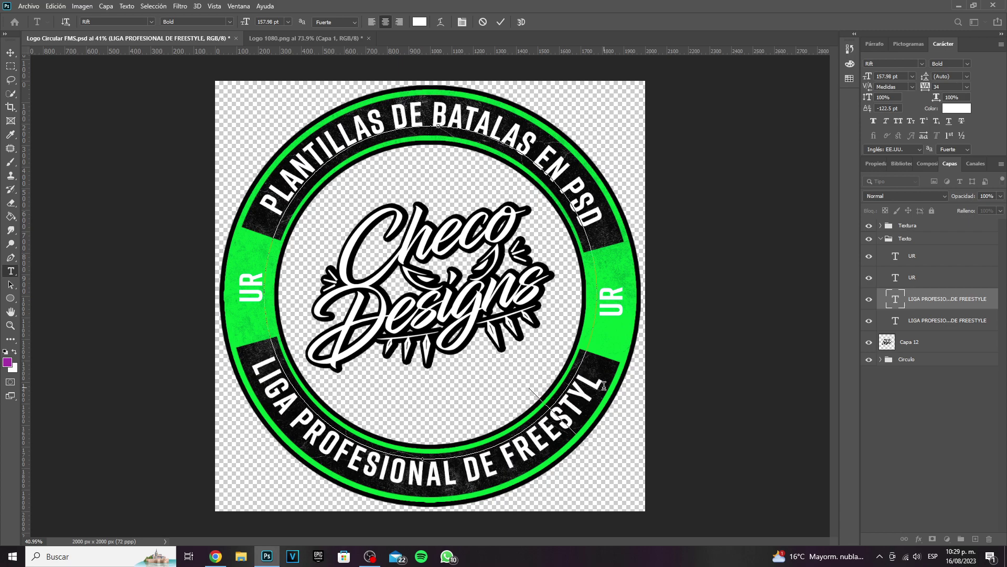
{"action": "key", "text": "Left"}
{"action": "key", "text": "Left"}
{"action": "key", "text": "Left"}
{"action": "key", "text": "Left"}
{"action": "key", "text": "Left"}
{"action": "key", "text": "Left"}
{"action": "key", "text": "Left"}
{"action": "key", "text": "Left"}
{"action": "key", "text": "ctrl+a"}
{"action": "key", "text": "BackSpace"}
{"action": "type", "text": "EDIC"}
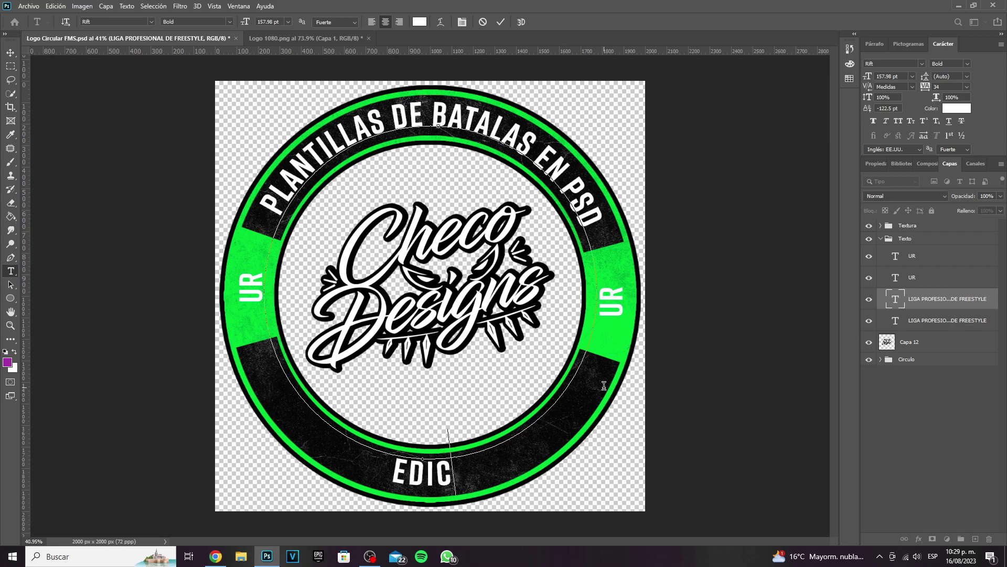
{"action": "type", "text": "IONES TURO"}
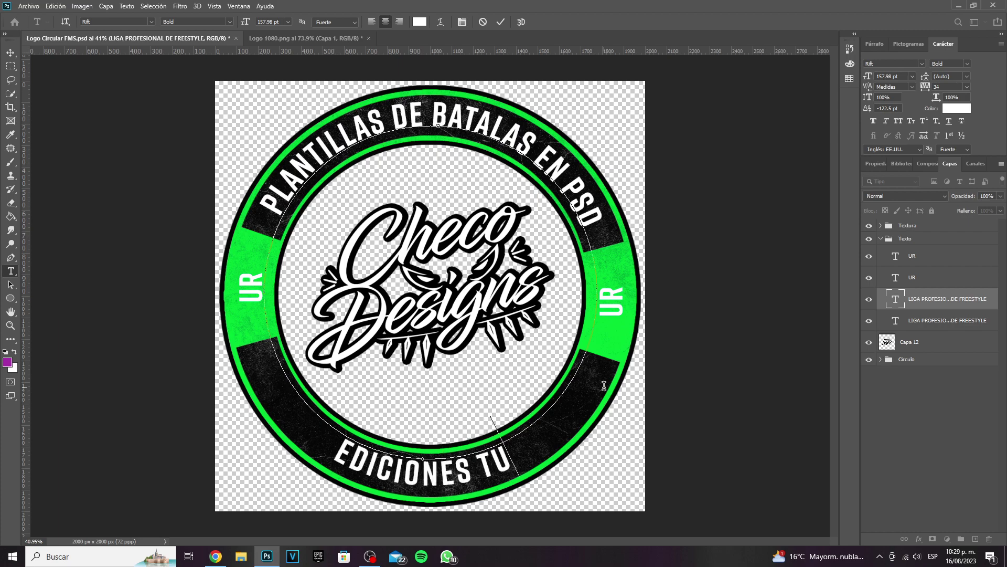
{"action": "key", "text": "BackSpace"}
{"action": "key", "text": "BackSpace"}
{"action": "type", "text": "TO"}
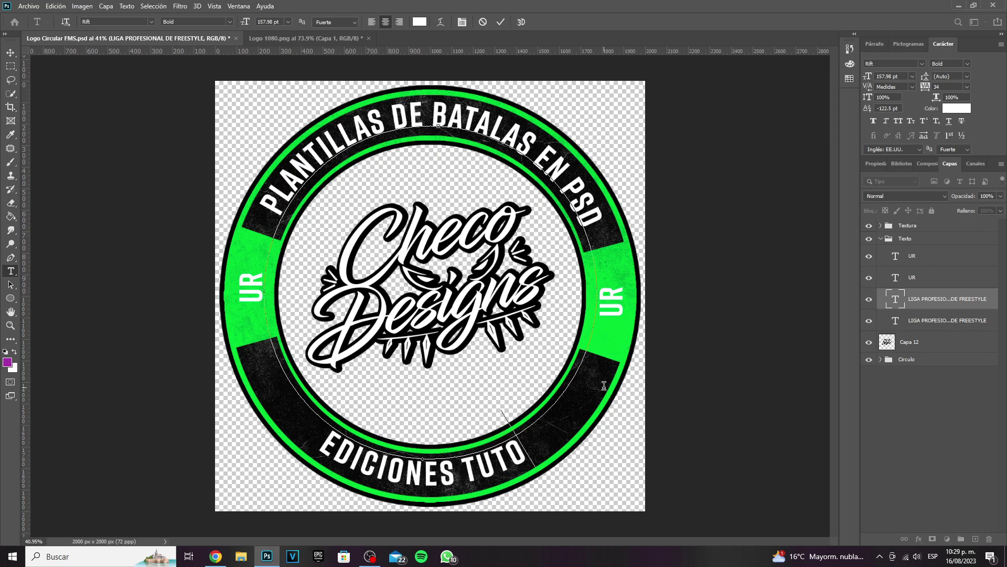
{"action": "type", "text": "RIALES Y MÁS"}
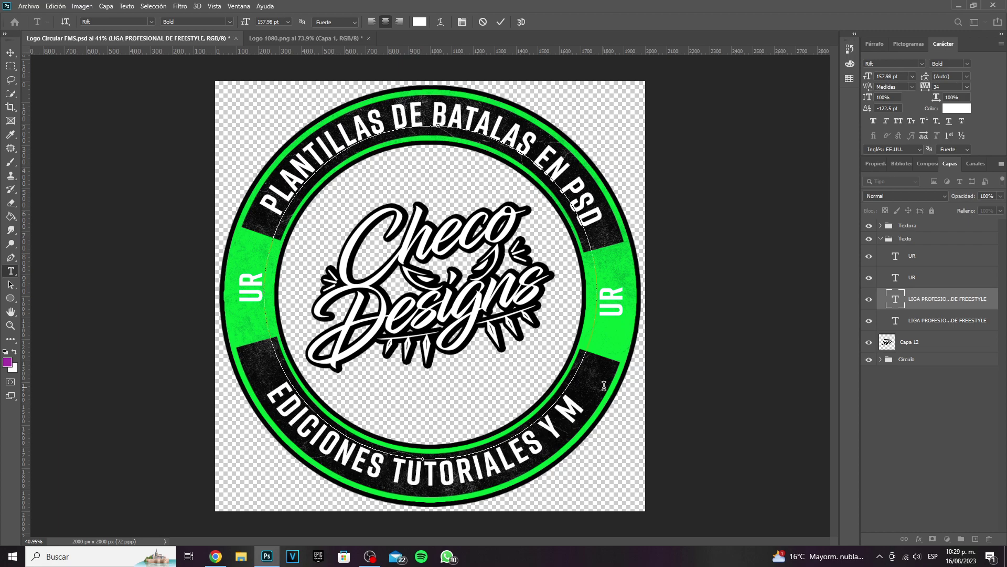
{"action": "left_click", "coordinate": [11, 55]}
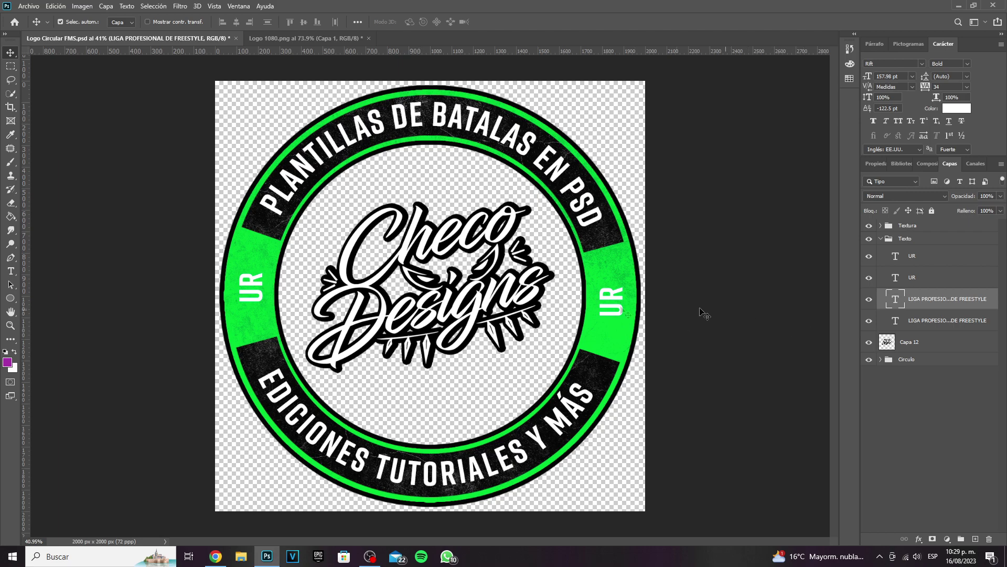
Change the "UR" initials on the ring's left green section to "CD".
{"action": "left_click", "coordinate": [11, 270]}
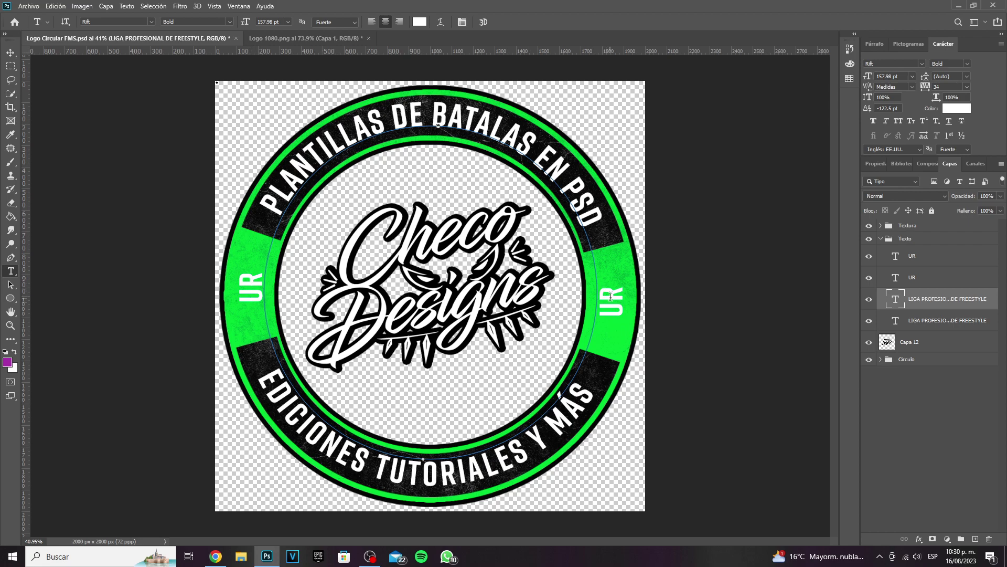
{"action": "left_click", "coordinate": [258, 283]}
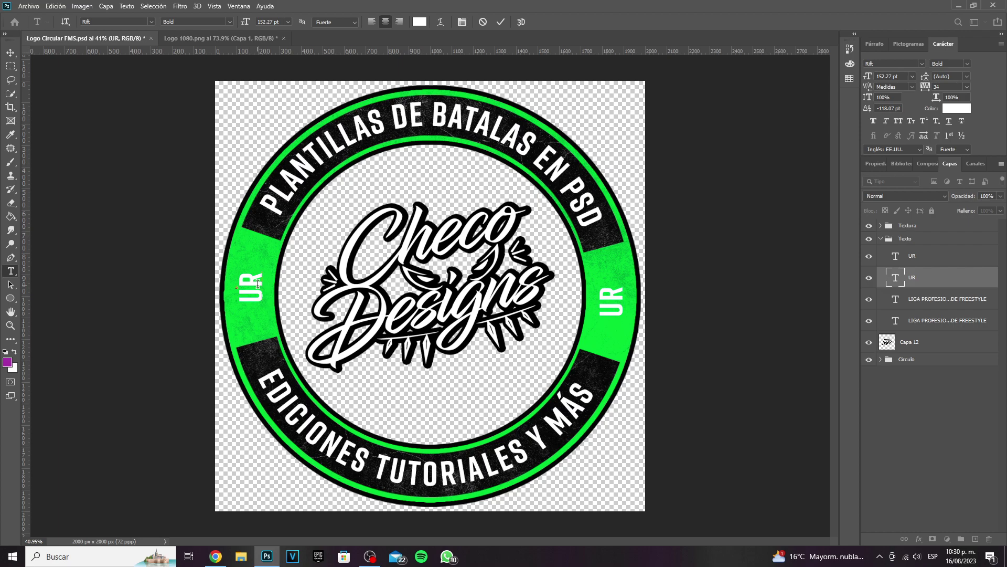
{"action": "key", "text": "BackSpace"}
{"action": "key", "text": "BackSpace"}
{"action": "type", "text": "CD"}
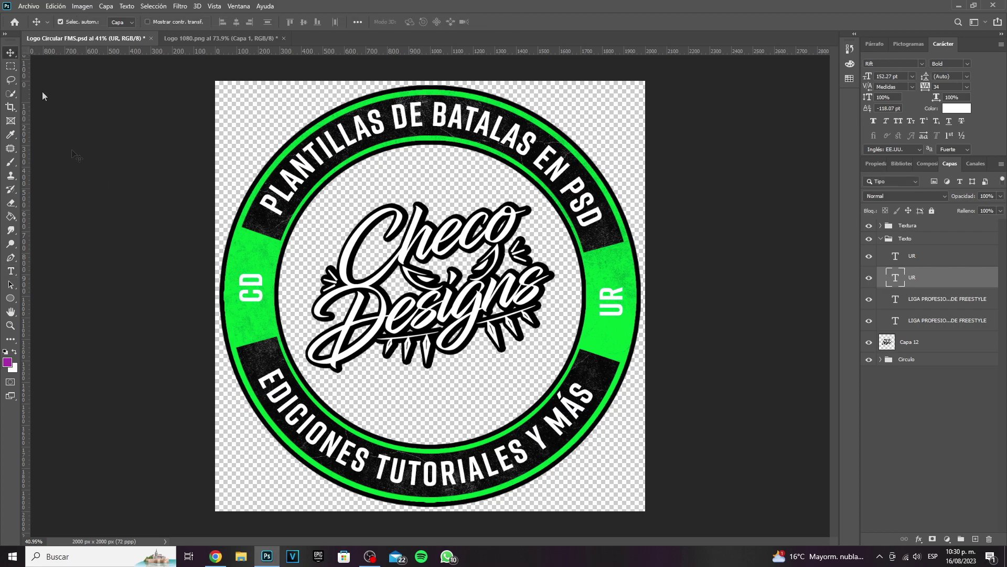
Change the "UR" initials on the ring's right green section to "CD".
{"action": "left_click", "coordinate": [10, 271]}
{"action": "left_click", "coordinate": [612, 304]}
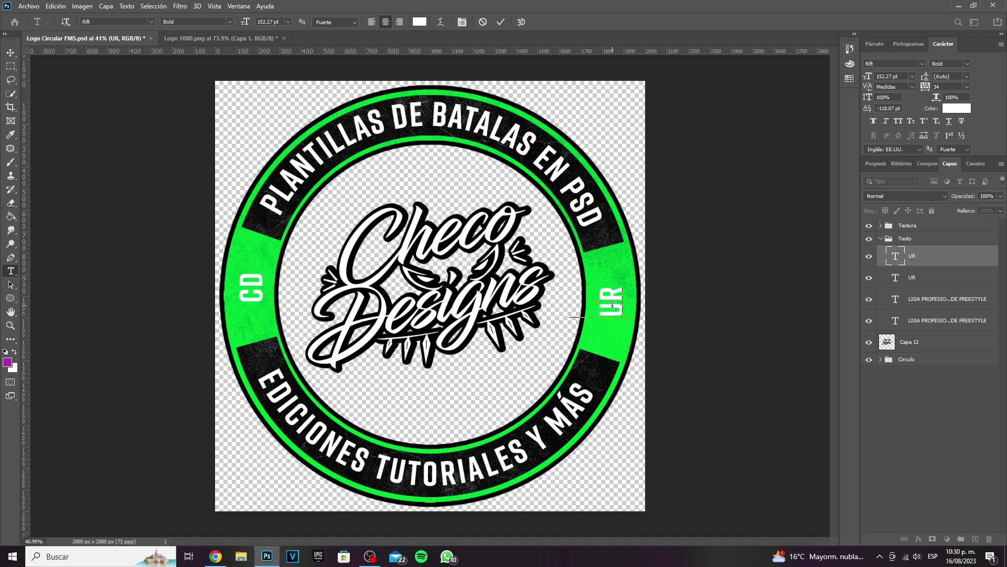
{"action": "double_click", "coordinate": [613, 303]}
{"action": "type", "text": "CD"}
{"action": "left_click", "coordinate": [11, 55]}
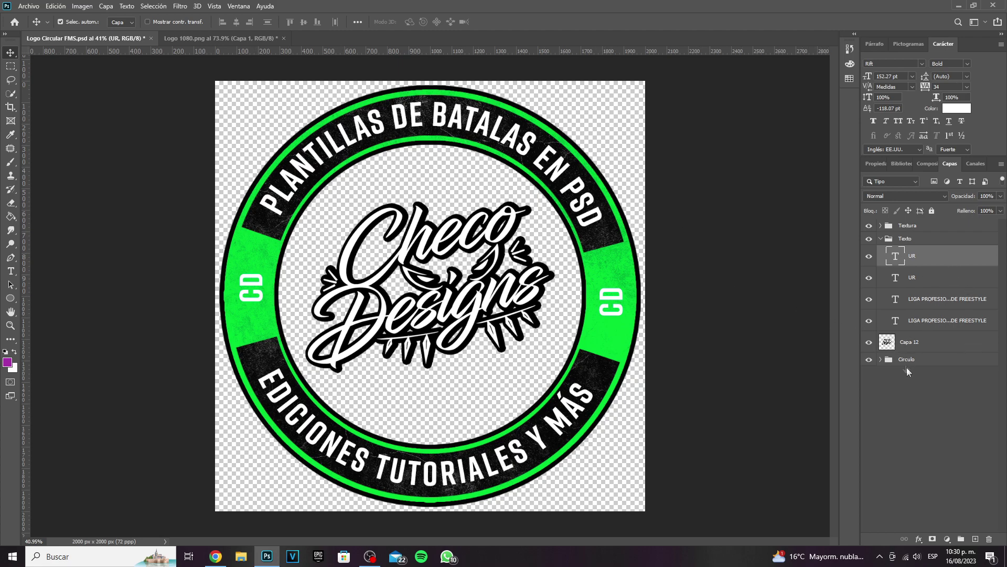
Change the color overlay of the Color Fondo layer in the Circulo group to the purple foreground color, #8f34a6.
{"action": "left_click", "coordinate": [881, 359]}
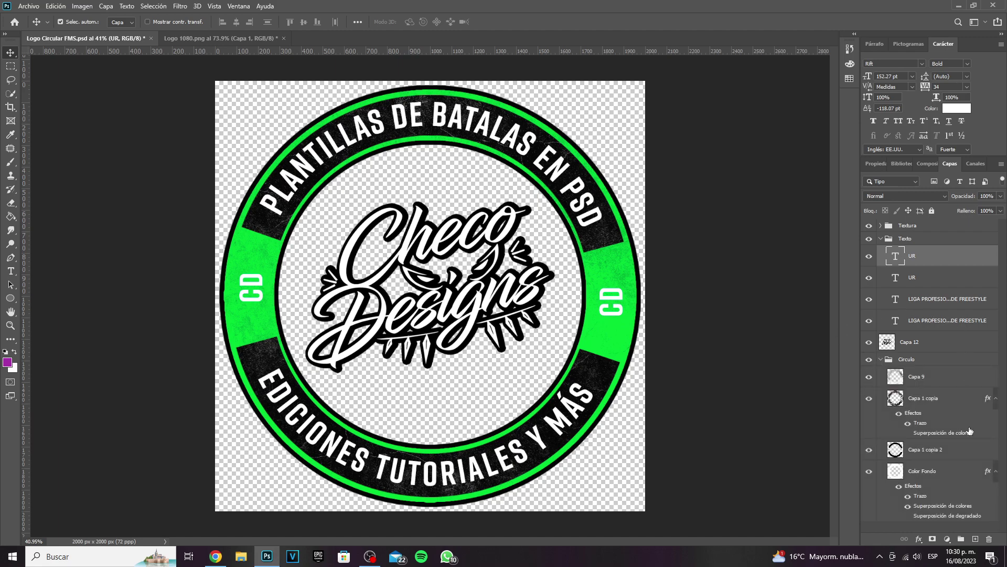
{"action": "left_click", "coordinate": [952, 474]}
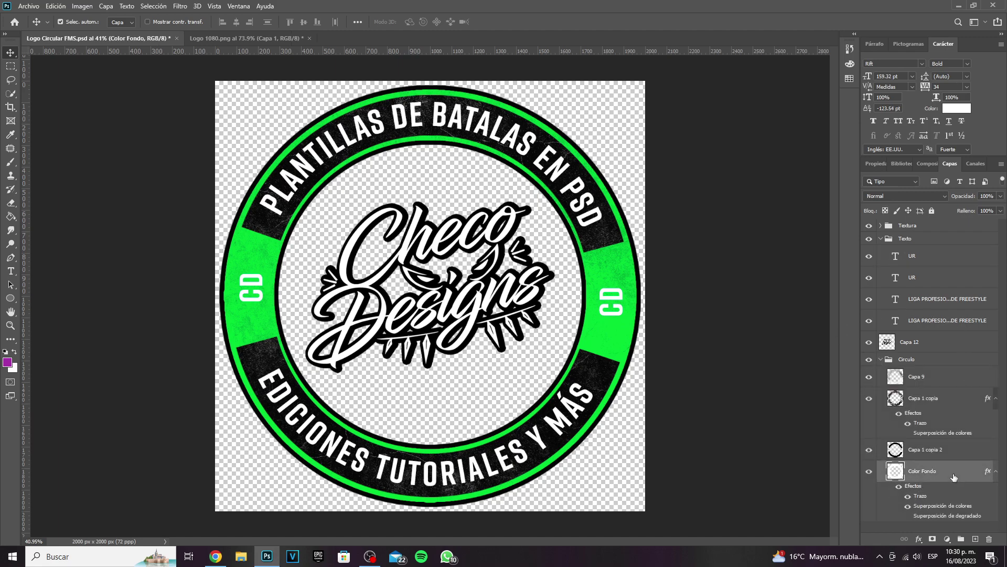
{"action": "double_click", "coordinate": [954, 475]}
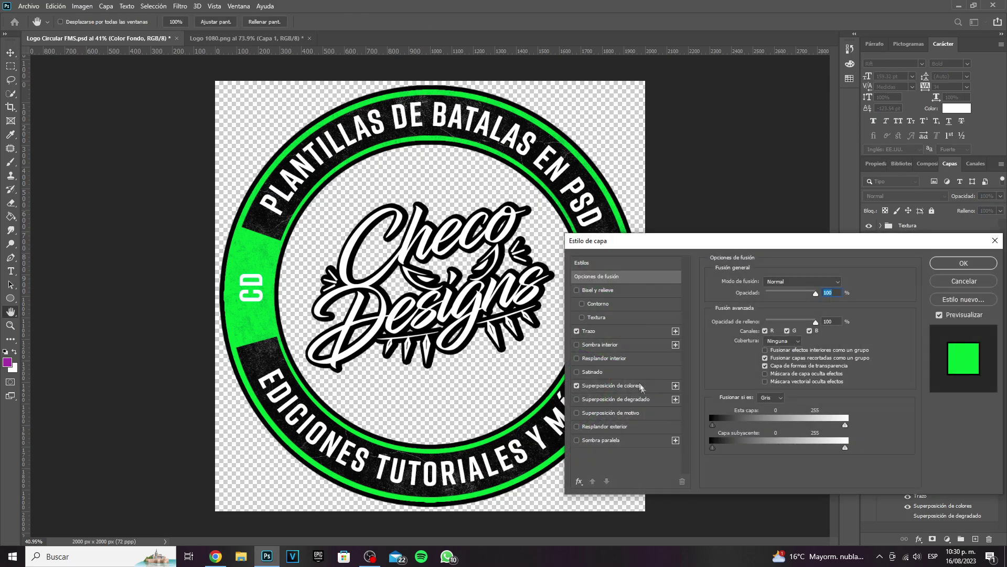
{"action": "left_click", "coordinate": [640, 386]}
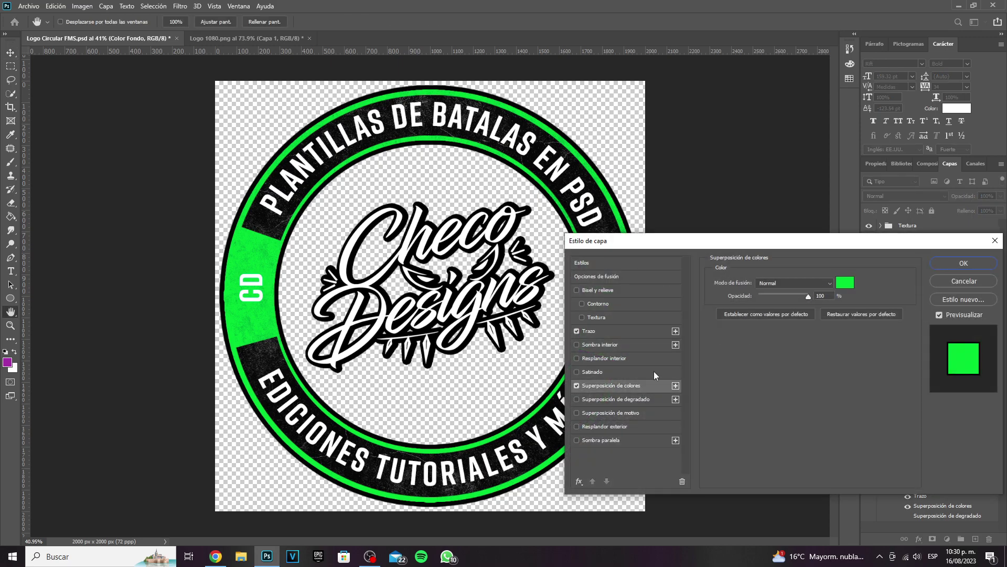
{"action": "left_click", "coordinate": [850, 288]}
{"action": "left_click_drag", "start_coordinate": [761, 181], "coordinate": [760, 101]}
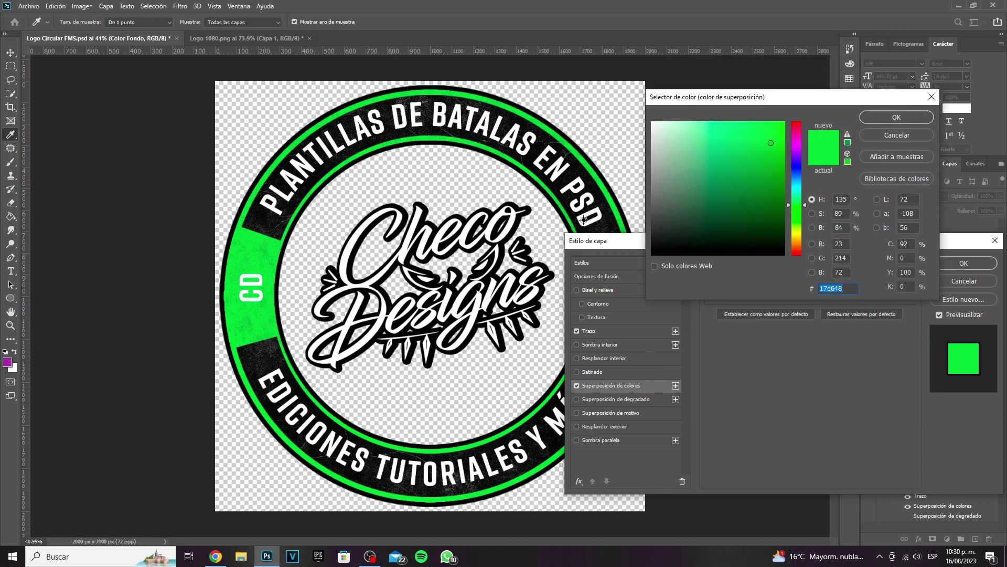
{"action": "left_click", "coordinate": [8, 361]}
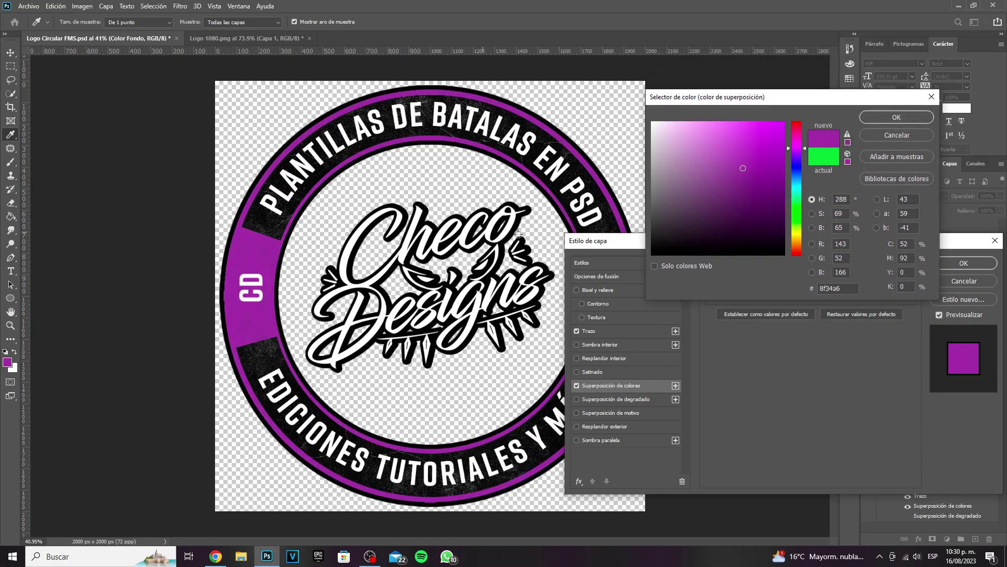
{"action": "left_click", "coordinate": [894, 119]}
{"action": "left_click", "coordinate": [947, 261]}
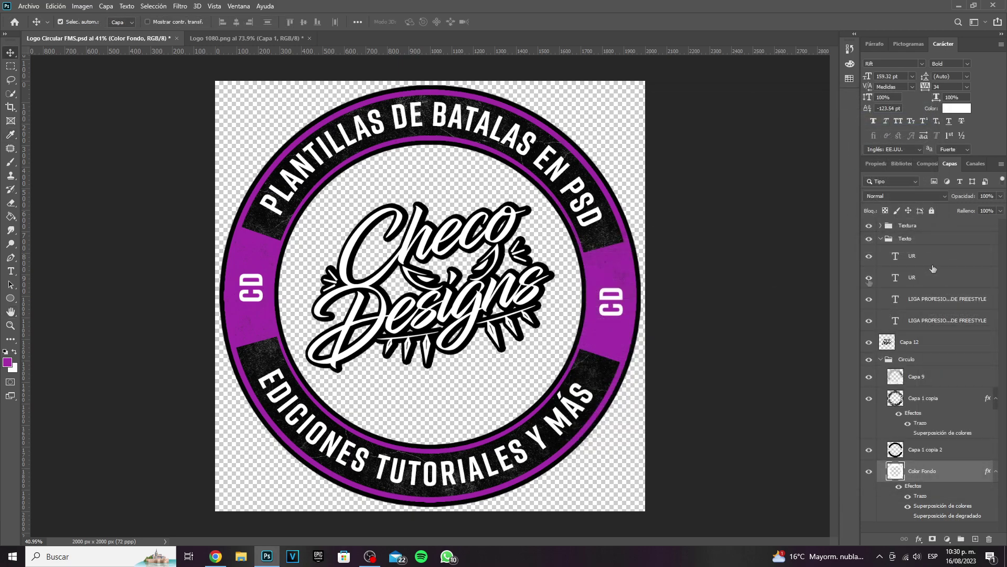
Collapse the Texto layer group.
{"action": "scroll", "coordinate": [488, 357], "scroll_direction": "down", "scroll_amount": 2}
{"action": "scroll", "coordinate": [480, 352], "scroll_direction": "up", "scroll_amount": 2}
{"action": "left_click", "coordinate": [881, 239]}
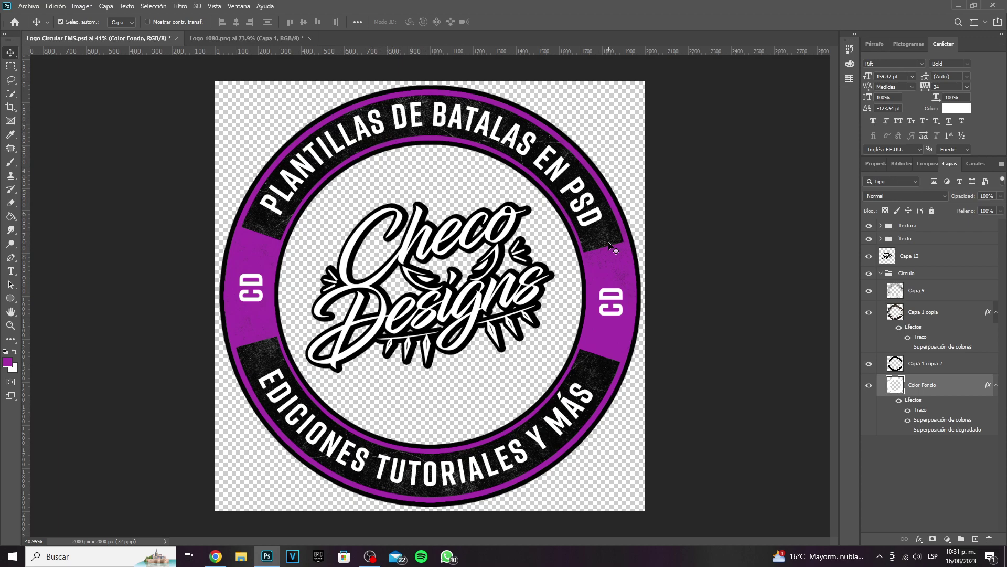
Place the image "Fondo de pantalla lineas moradas.png" as an embedded element at its default size and position.
{"action": "scroll", "coordinate": [614, 249], "scroll_direction": "down", "scroll_amount": 1}
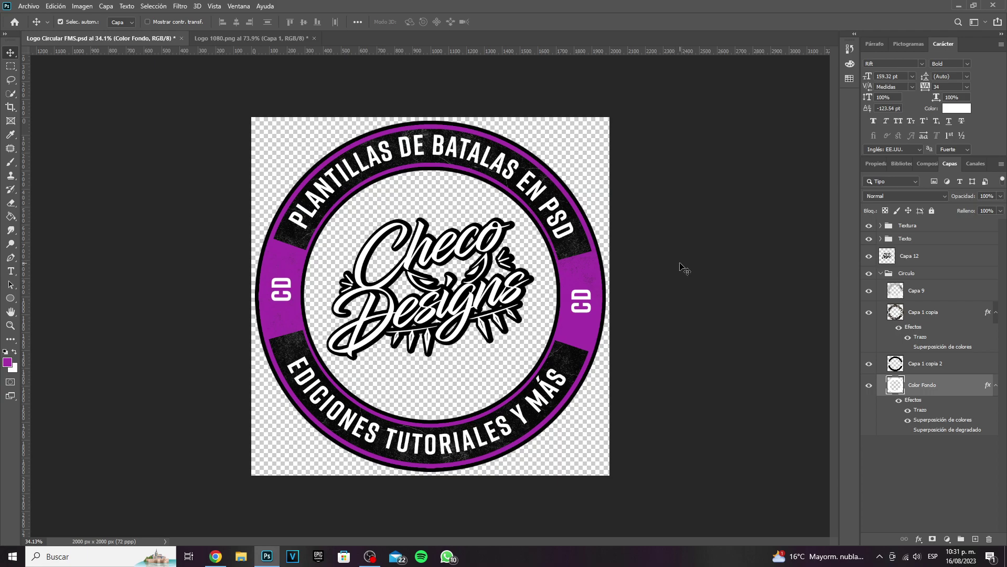
{"action": "left_click", "coordinate": [28, 6]}
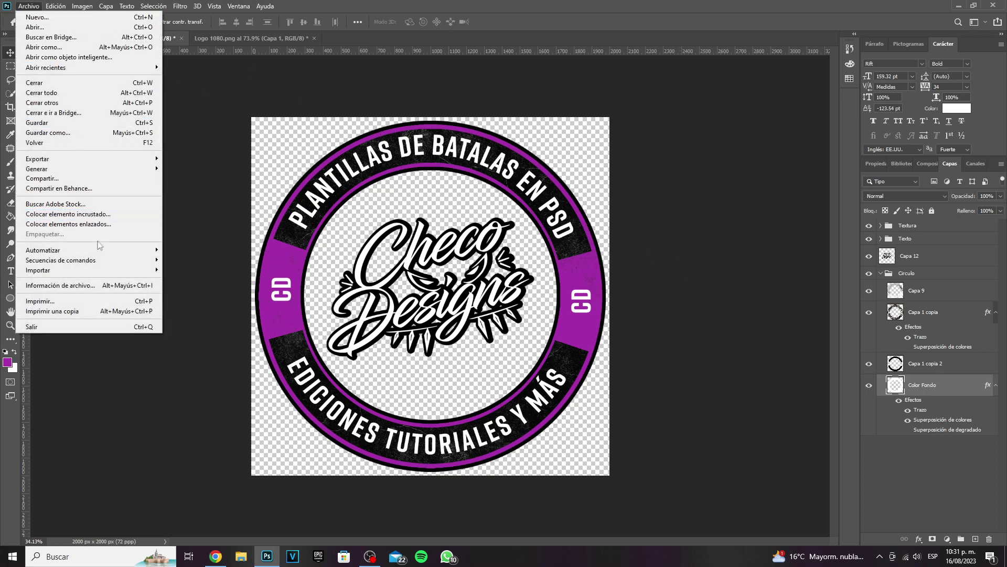
{"action": "left_click", "coordinate": [42, 214]}
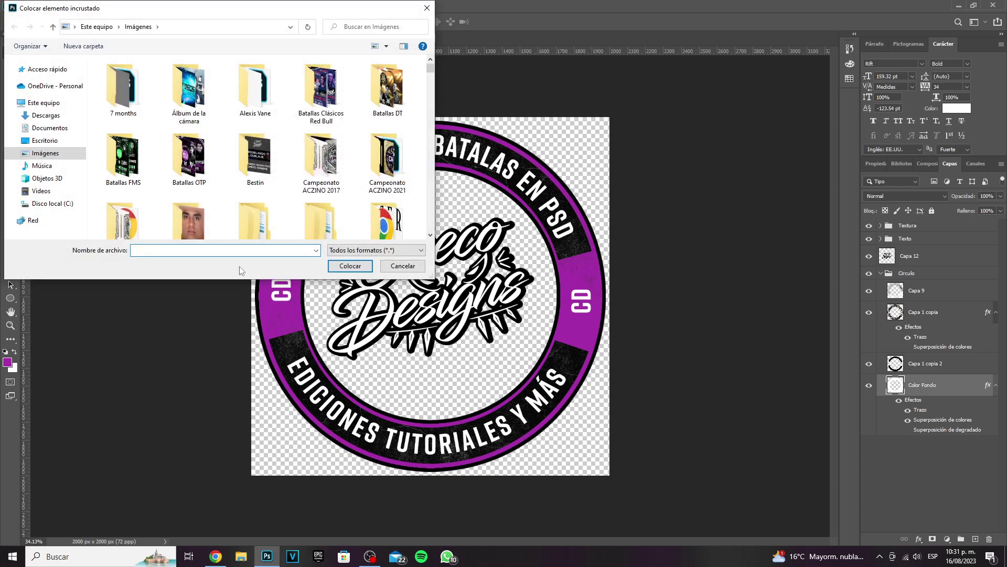
{"action": "type", "text": "FONDO"}
{"action": "key", "text": "Down"}
{"action": "key", "text": "Down"}
{"action": "key", "text": "Down"}
{"action": "key", "text": "Down"}
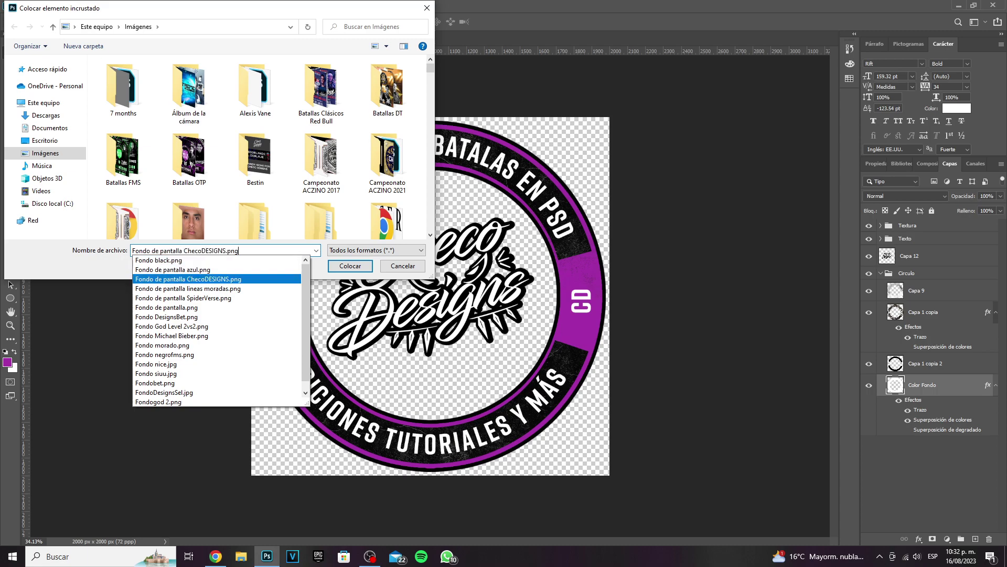
{"action": "key", "text": "Return"}
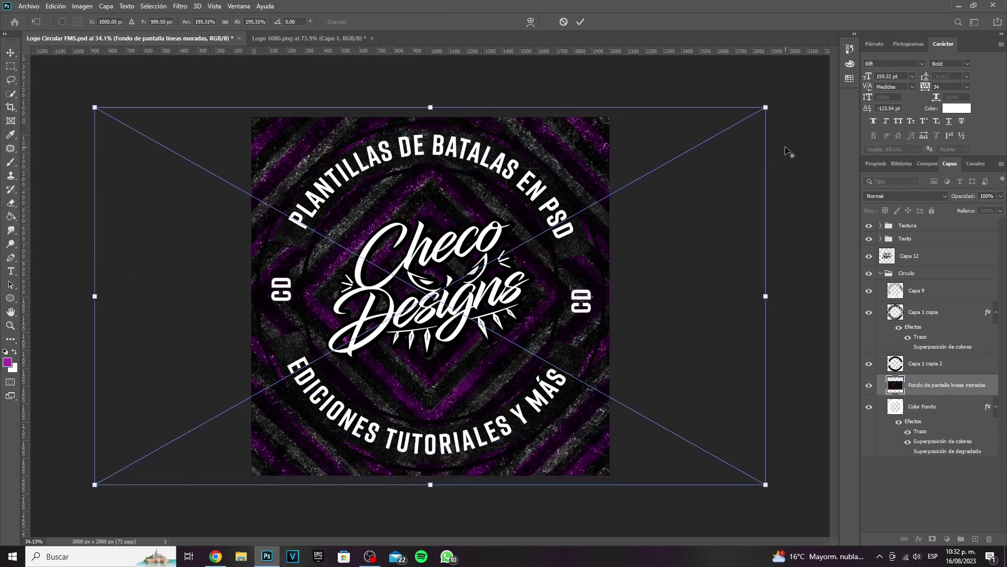
{"action": "key", "text": "Return"}
Move the purple-lines background layer beneath Color Fondo so that it lies behind the whole logo.
{"action": "left_click_drag", "start_coordinate": [991, 387], "coordinate": [976, 456]}
{"action": "scroll", "coordinate": [499, 387], "scroll_direction": "down", "scroll_amount": 1}
{"action": "scroll", "coordinate": [499, 387], "scroll_direction": "down", "scroll_amount": 2}
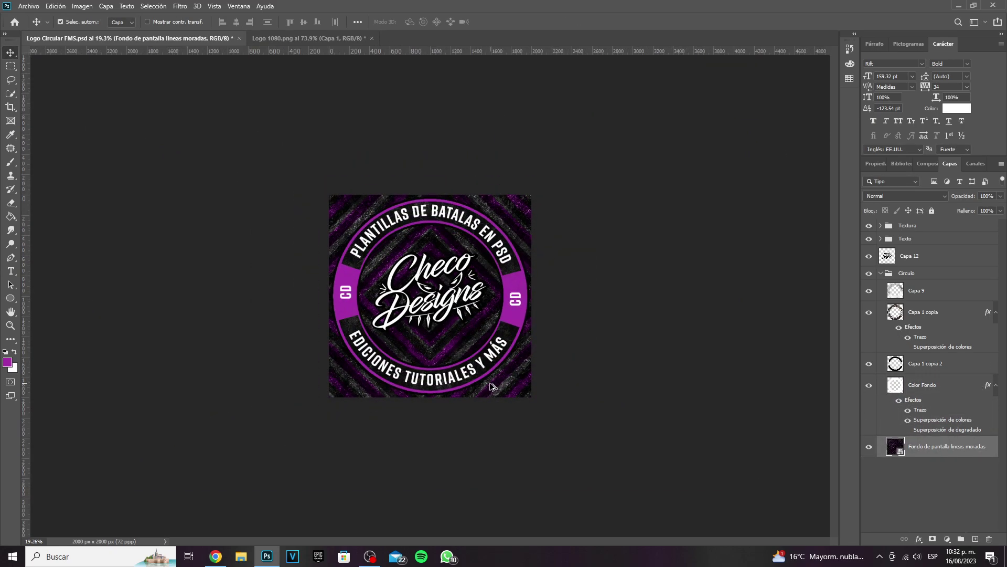
{"action": "scroll", "coordinate": [491, 387], "scroll_direction": "up", "scroll_amount": 3}
{"action": "scroll", "coordinate": [491, 387], "scroll_direction": "up", "scroll_amount": 1}
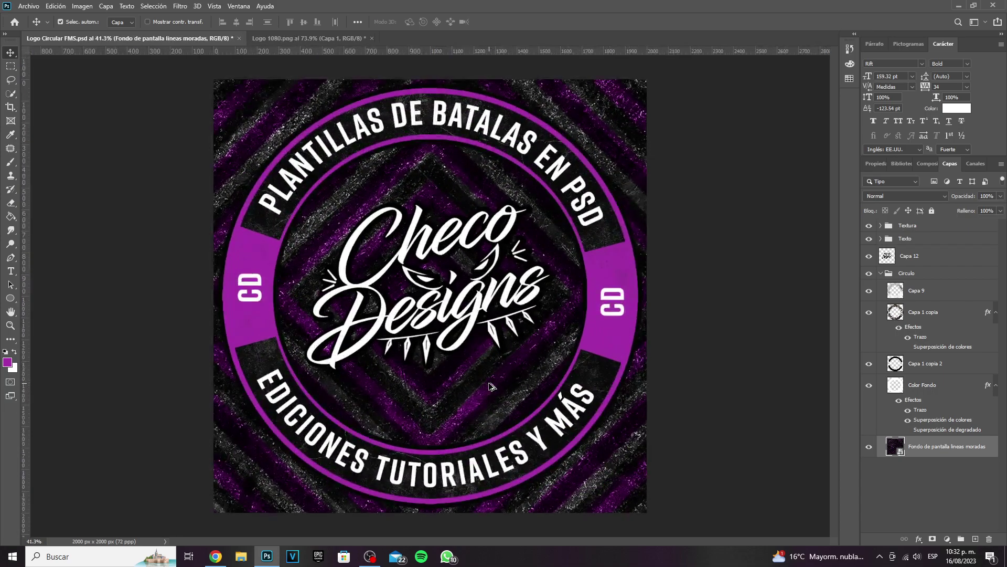